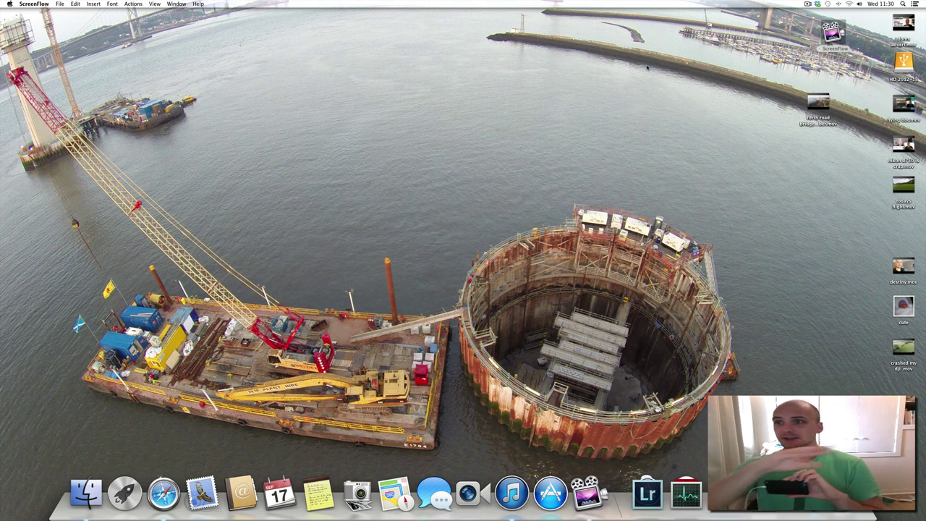
Launch Lightroom and drag the crop's top, bottom and right edges in around the monitor's screen
click(647, 493)
click(508, 242)
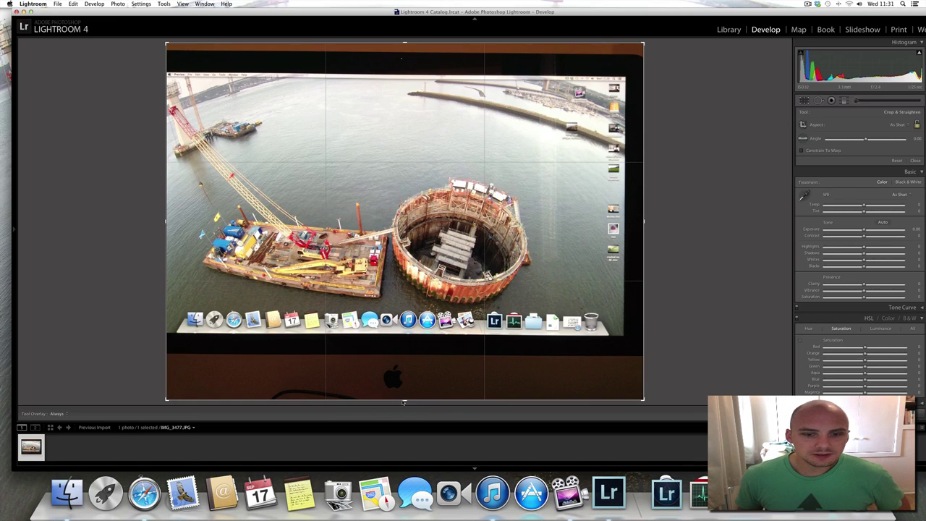
drag(404, 398, 404, 372)
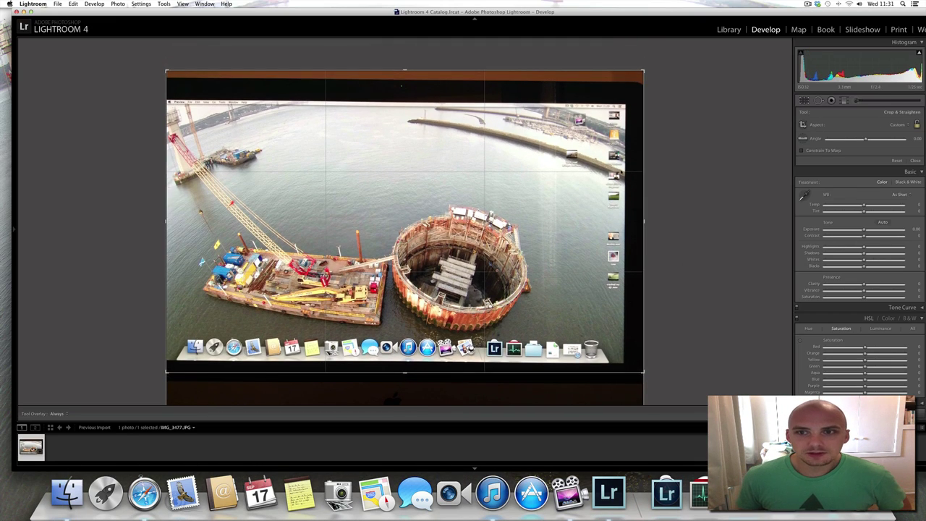
drag(413, 70, 412, 91)
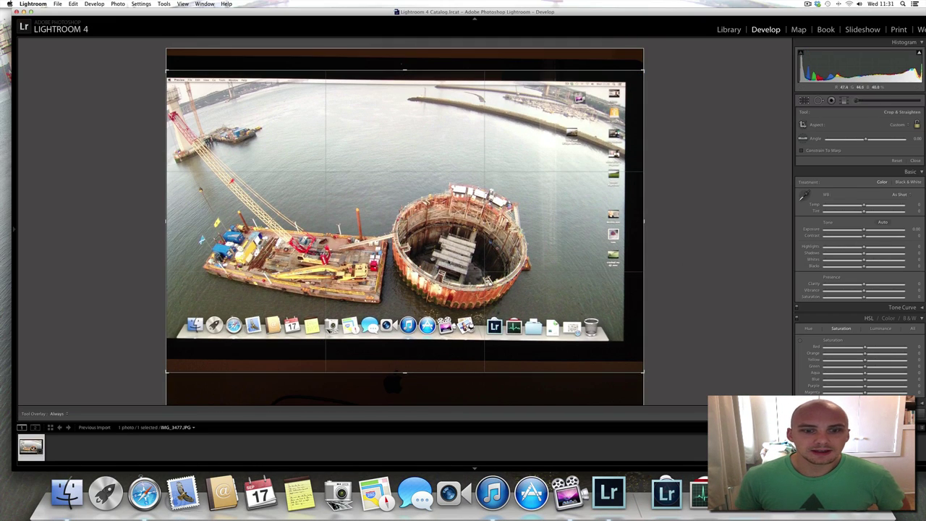
drag(404, 381, 408, 364)
drag(642, 220, 638, 222)
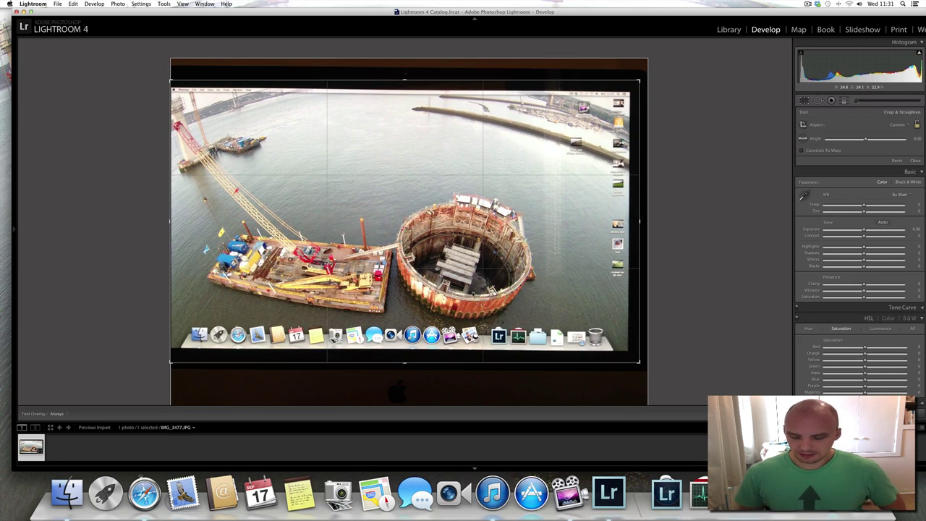
Commit the crop and set the surrounding background colour to Medium Gray
key(Return)
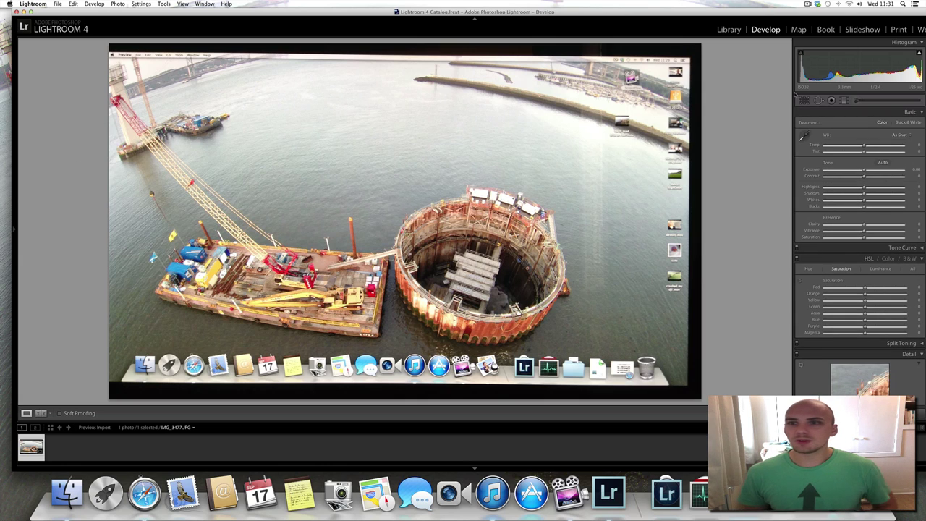
right_click(733, 113)
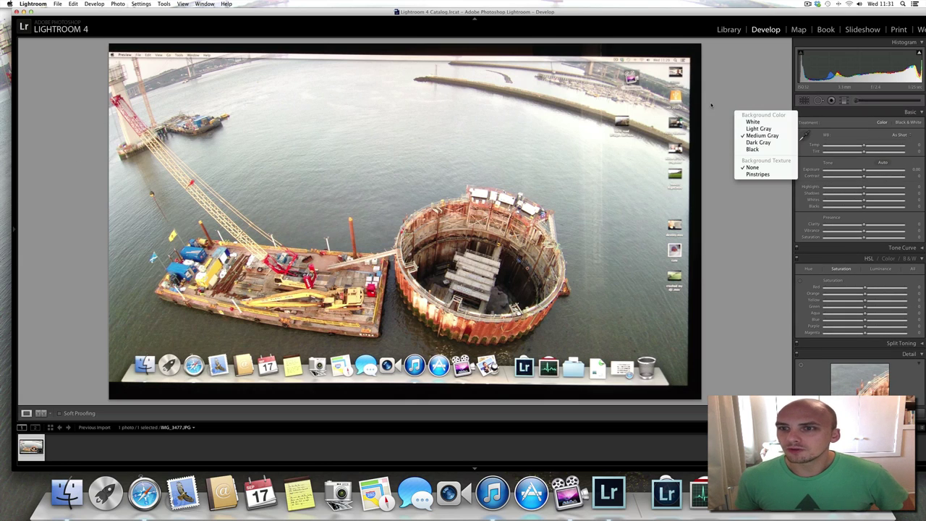
right_click(75, 133)
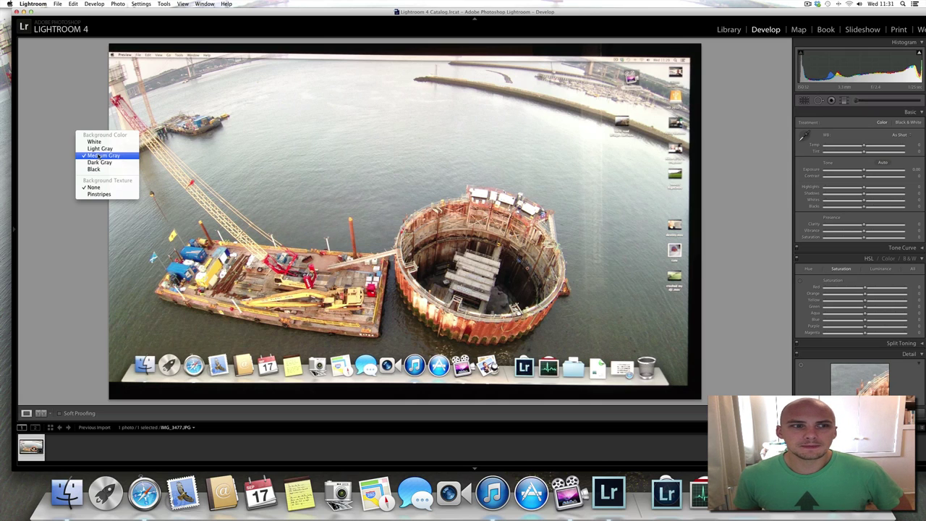
click(100, 155)
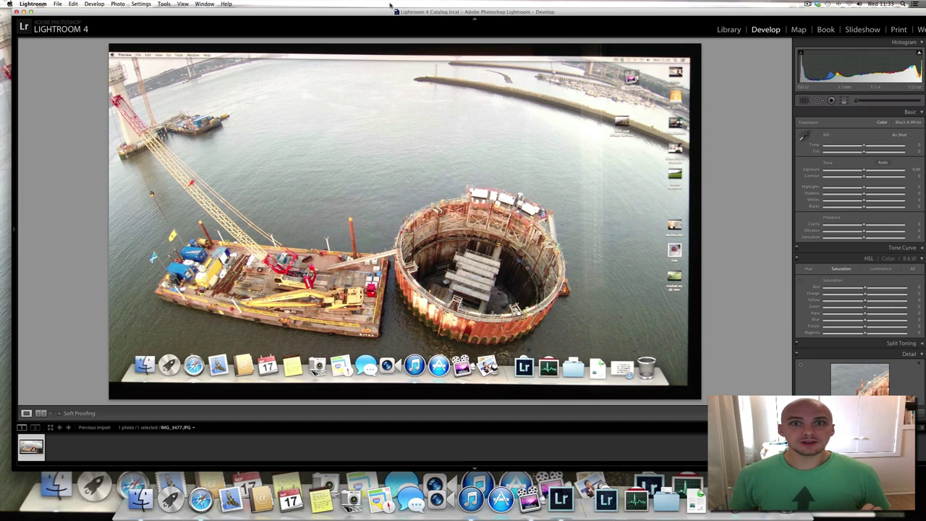
Collapse the top module strip and maximise the Lightroom window
click(478, 21)
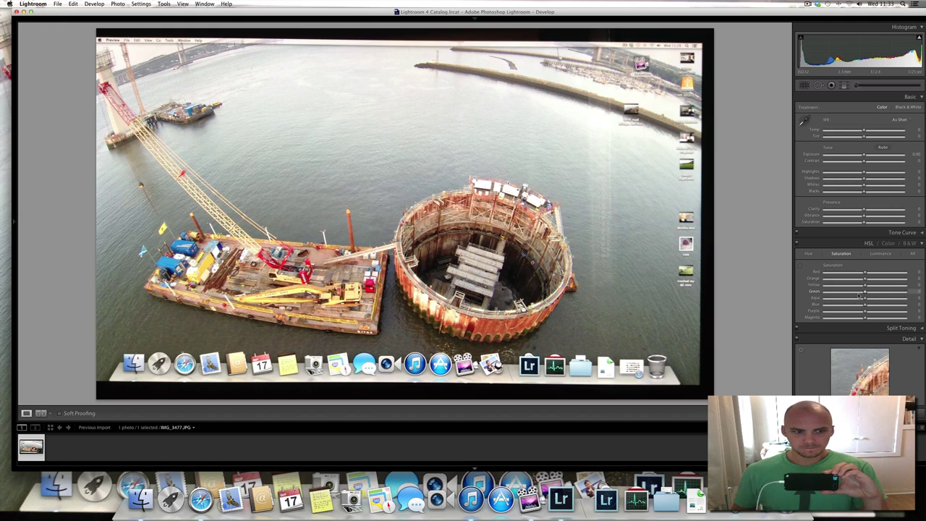
click(30, 12)
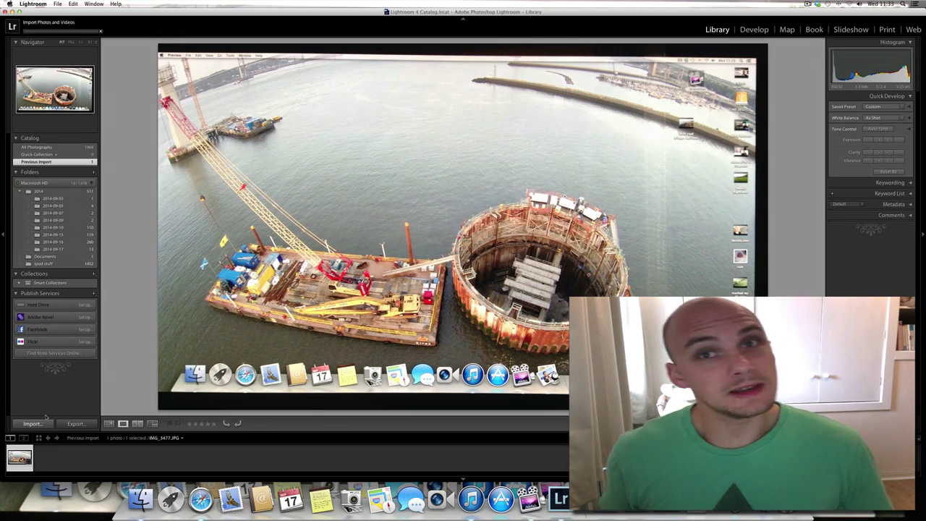
Import the new nested-screen photo, crop its top down and bottom up, and commit
click(46, 419)
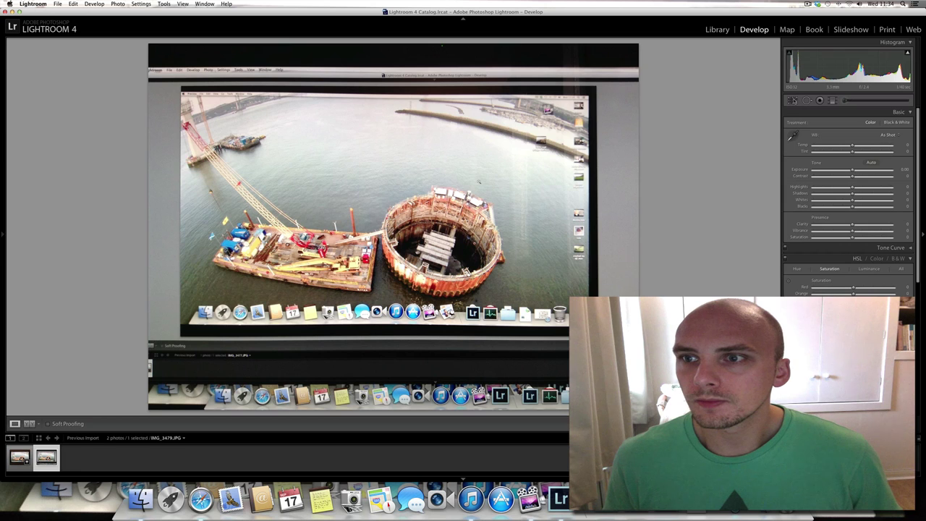
key(r)
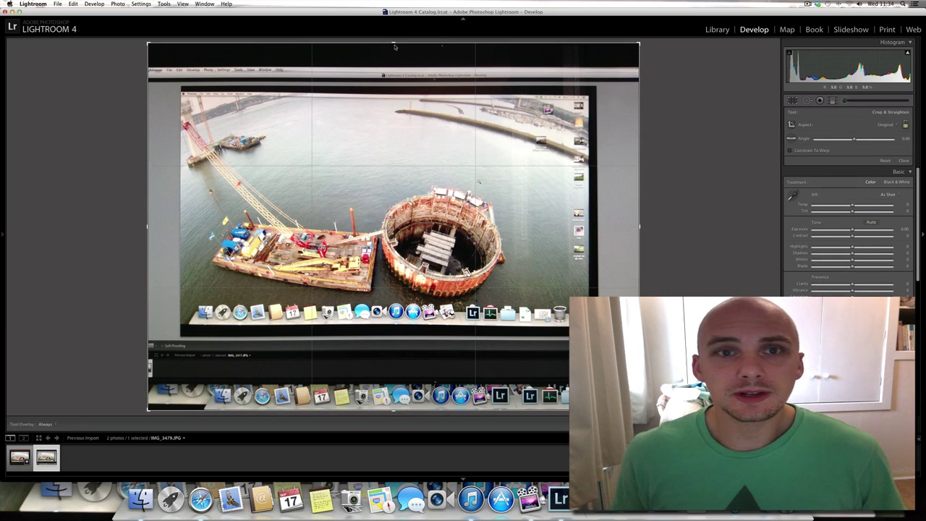
drag(394, 46, 392, 55)
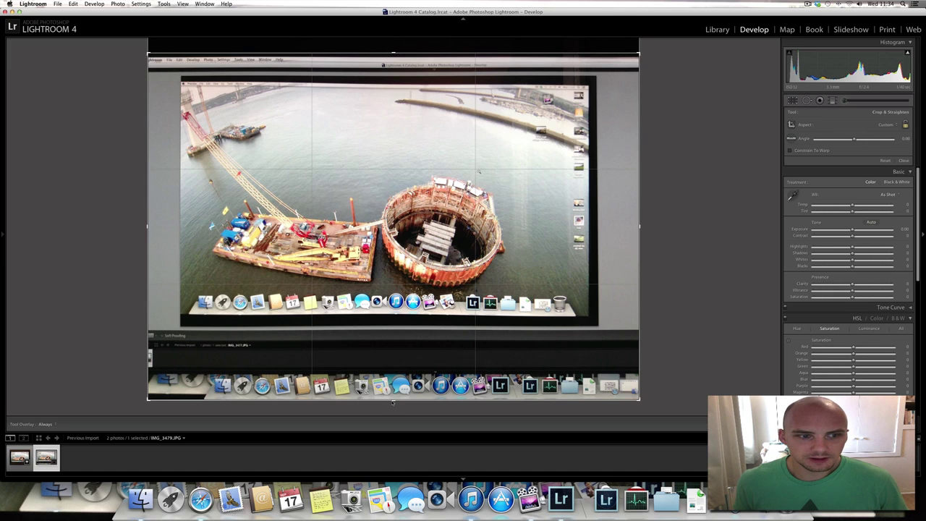
drag(393, 402, 391, 369)
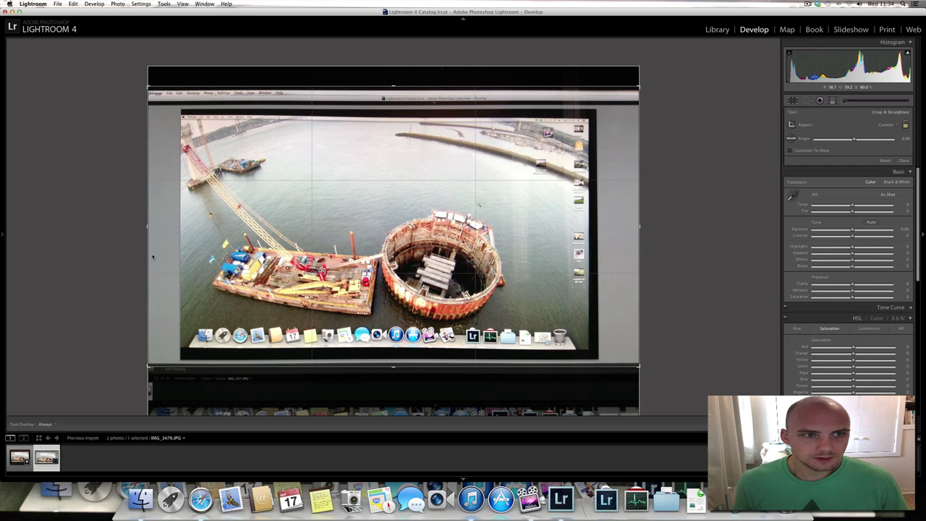
key(Return)
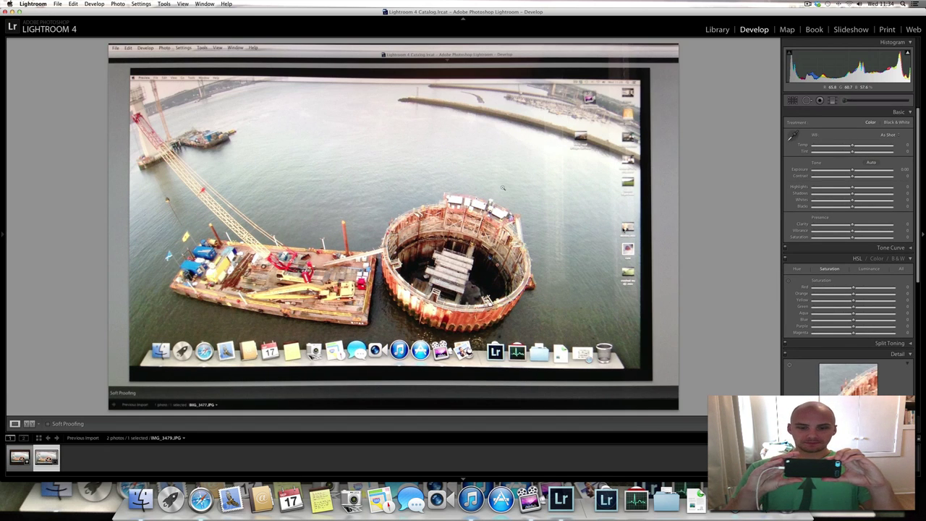
Import the next new photo and open it for developing
click(57, 4)
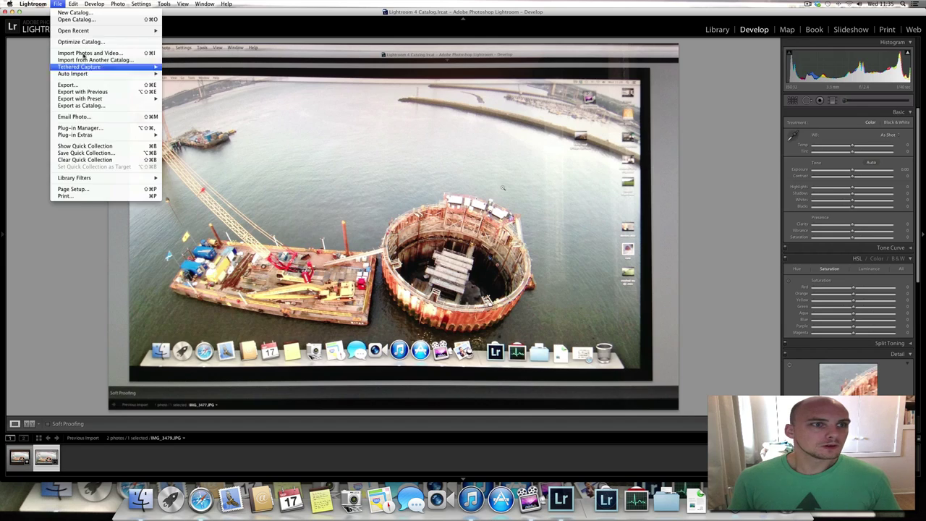
click(80, 56)
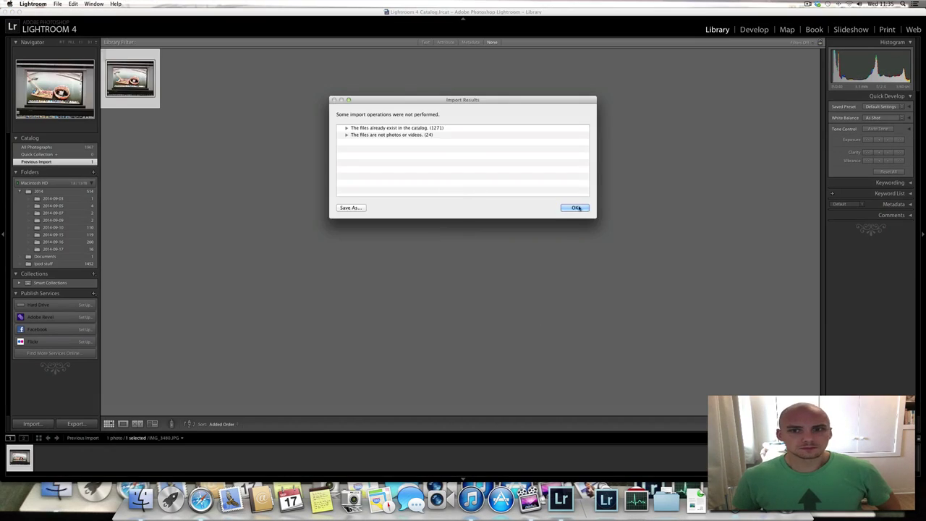
key(Return)
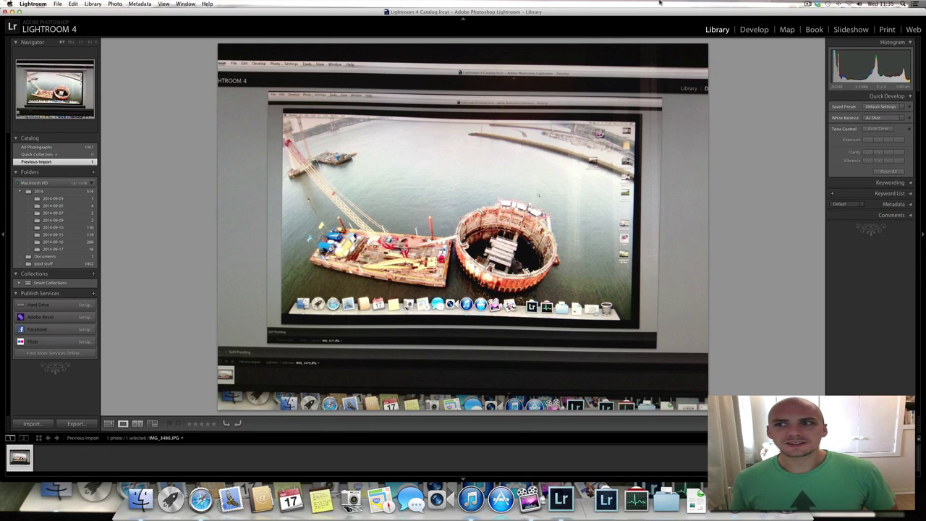
click(752, 30)
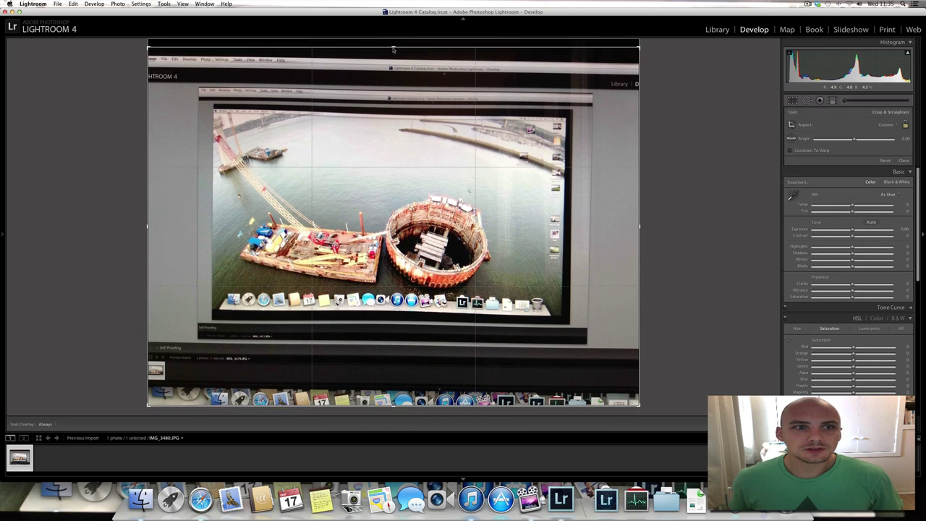
Crop the photo's top and bottom edges, straighten its rotation, and apply the crop
drag(392, 42, 393, 50)
drag(641, 226, 698, 284)
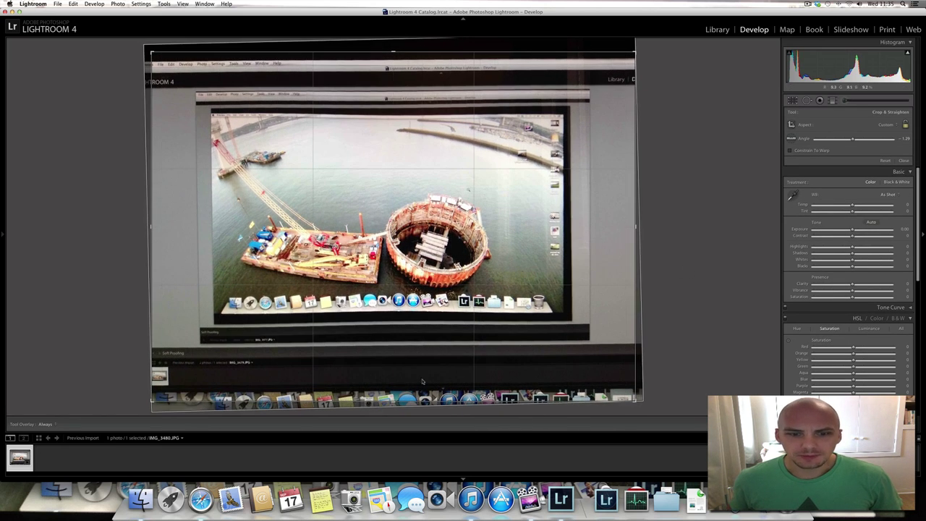
drag(392, 400, 393, 388)
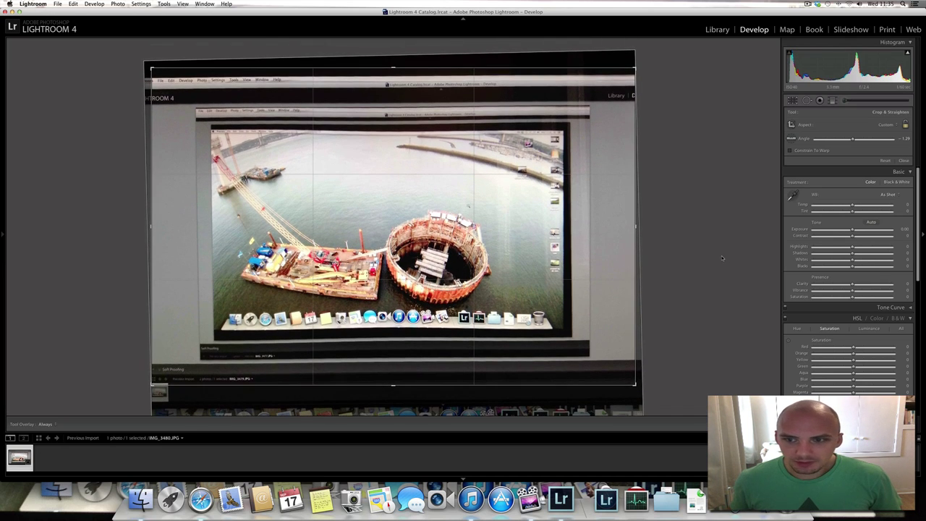
drag(718, 254, 718, 254)
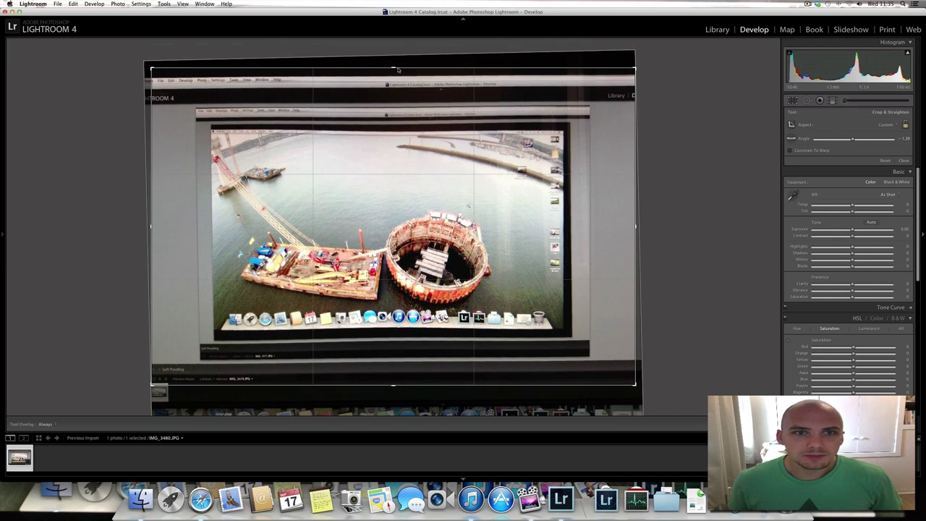
drag(402, 70, 397, 73)
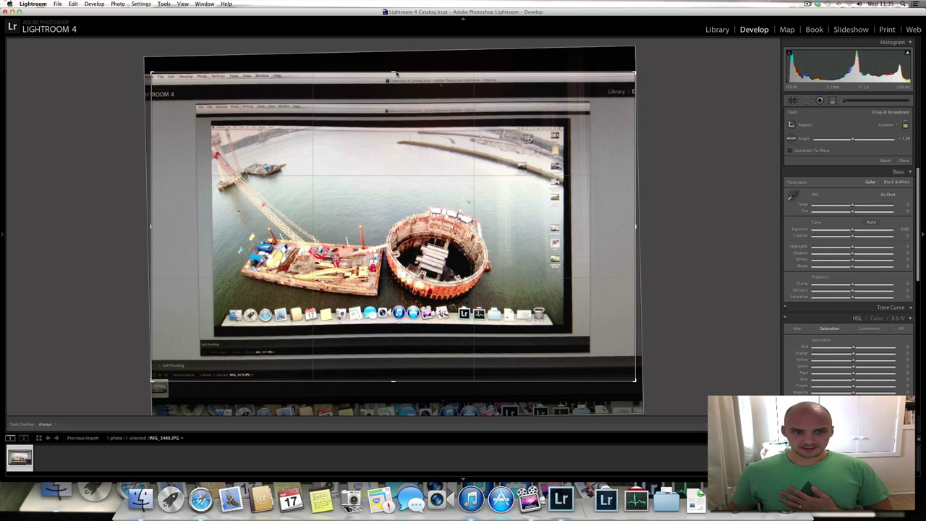
key(Return)
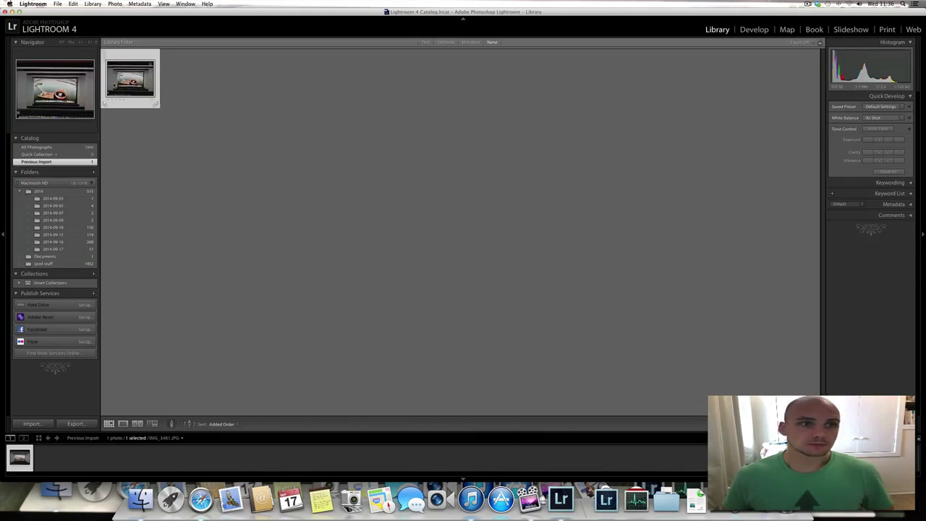
Crop and straighten the next two imported photos, committing each
key(r)
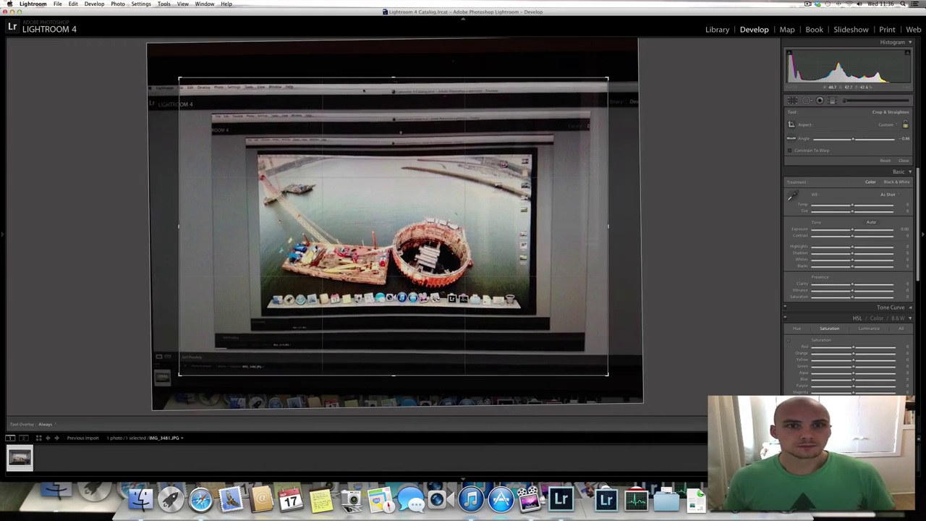
key(Return)
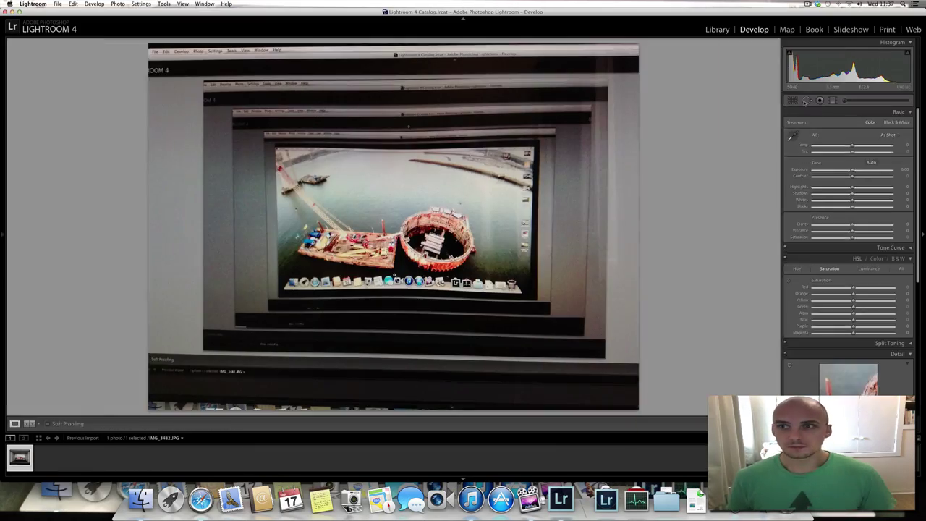
key(r)
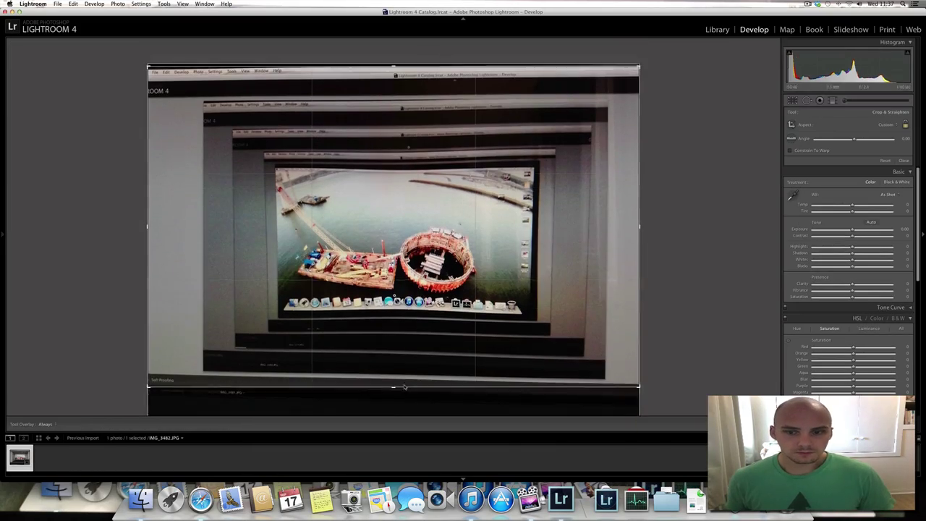
key(Return)
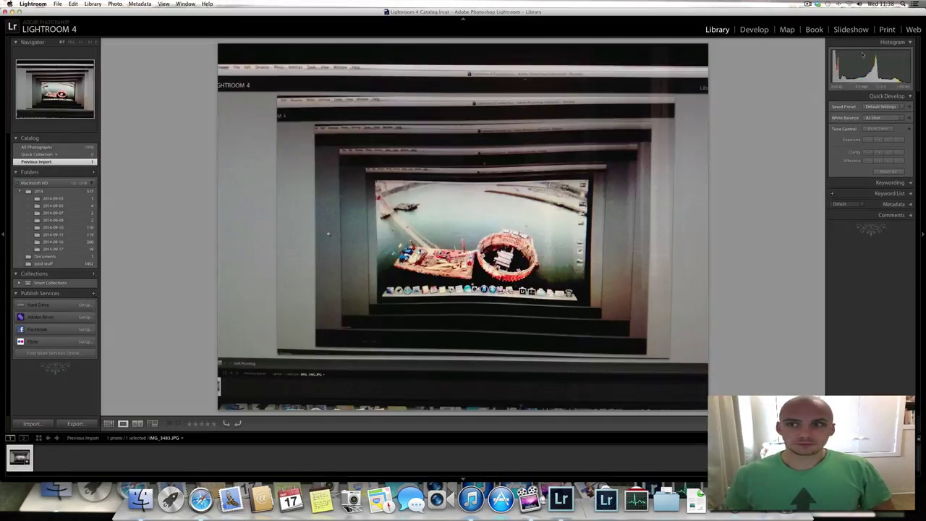
Dismiss the import results and open IMG_3484 in Develop
key(d)
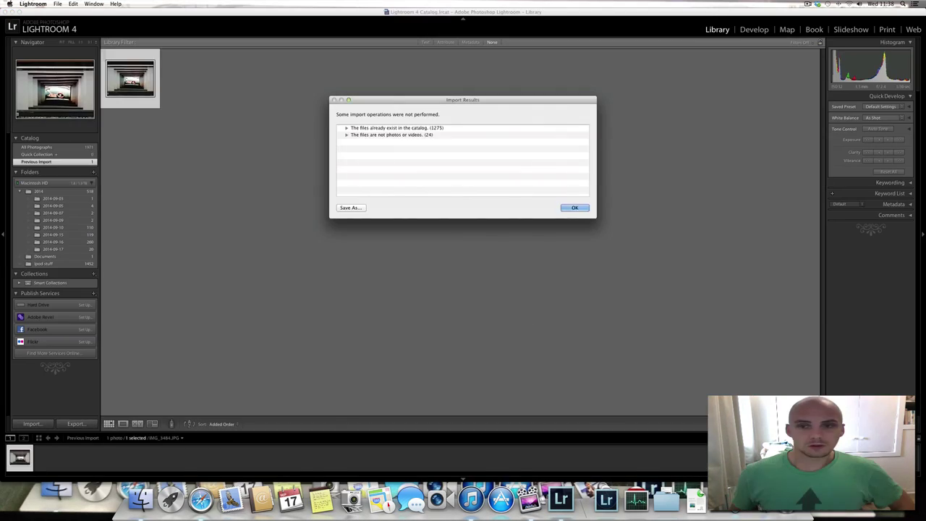
key(Return)
key(d)
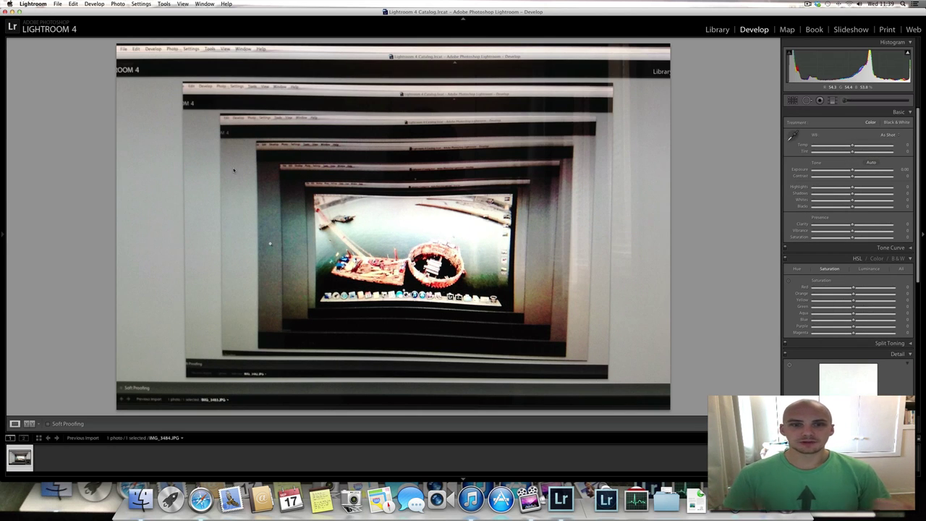
Export IMG_3484 through Export One File to the Exported photos folder, then minimise Lightroom
right_click(233, 170)
mouse_move(298, 322)
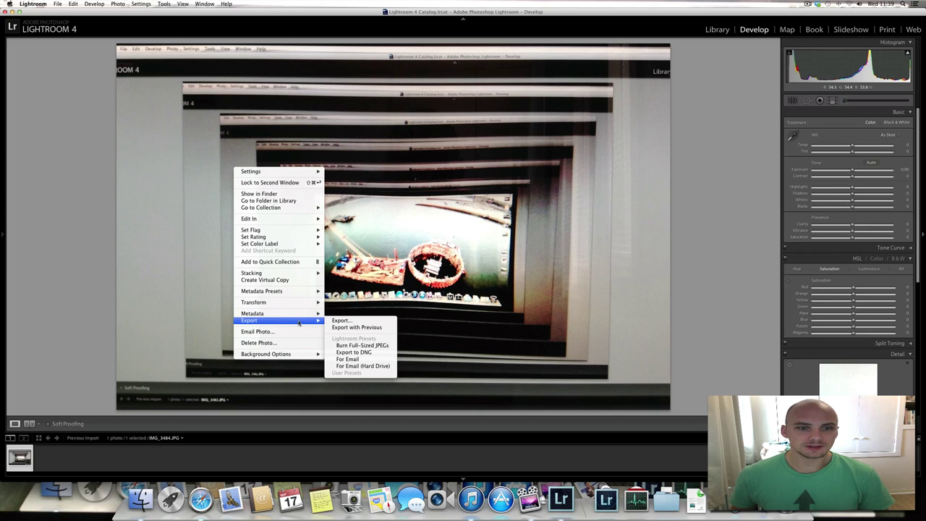
click(349, 320)
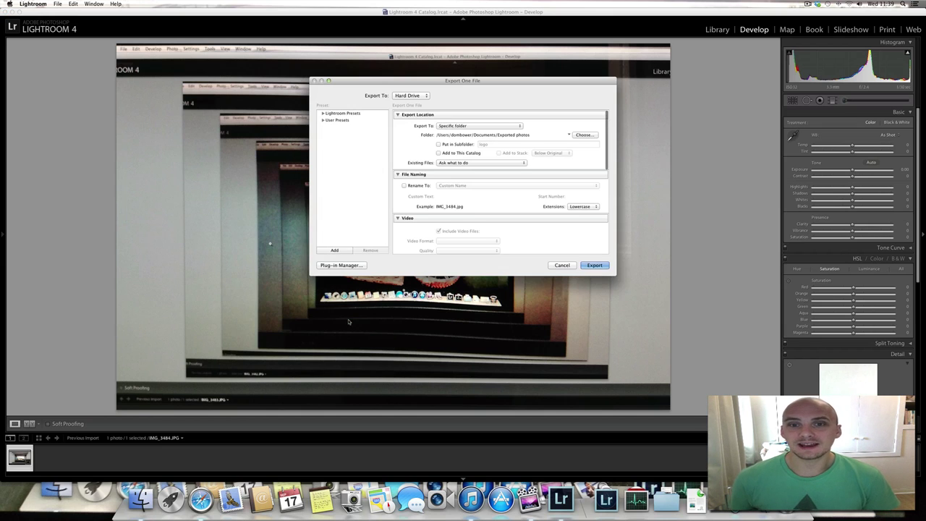
click(594, 265)
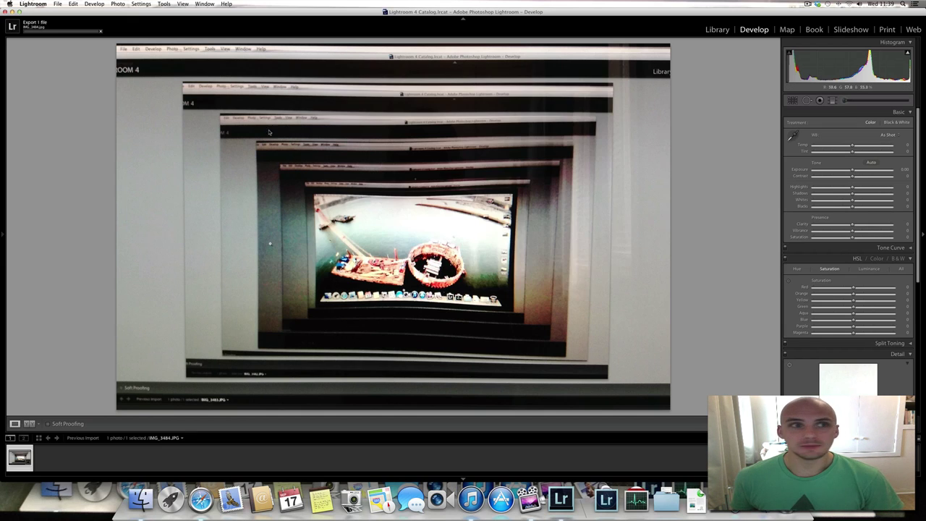
click(11, 12)
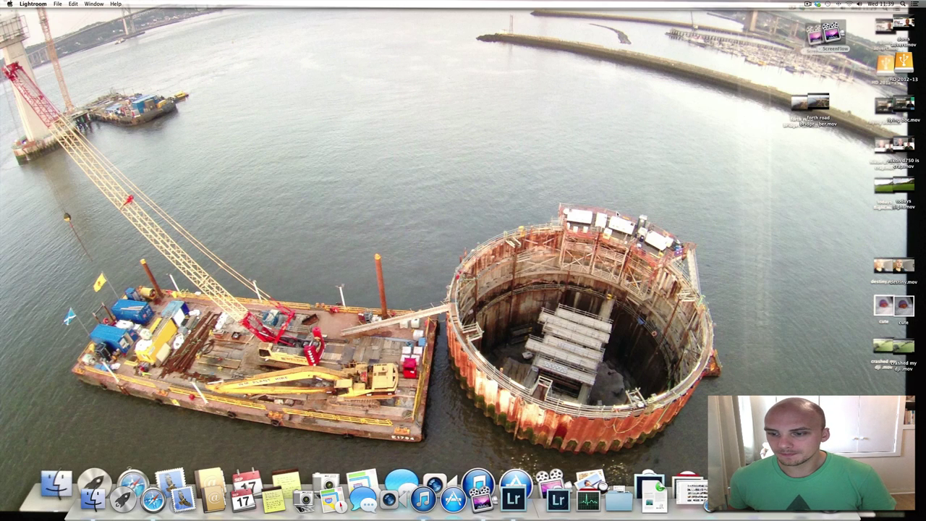
Set IMG_3484.jpg from Exported photos as the desktop picture and minimise the Finder window
click(552, 87)
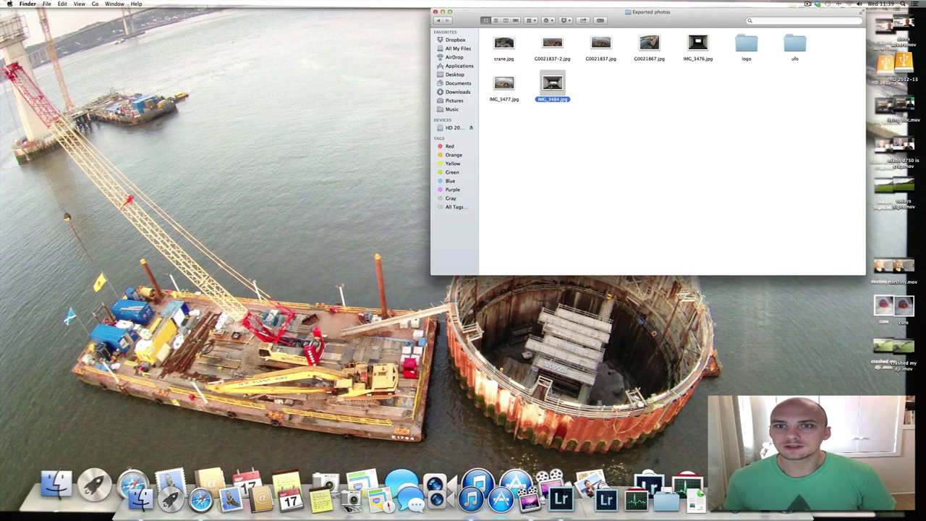
right_click(552, 87)
click(589, 237)
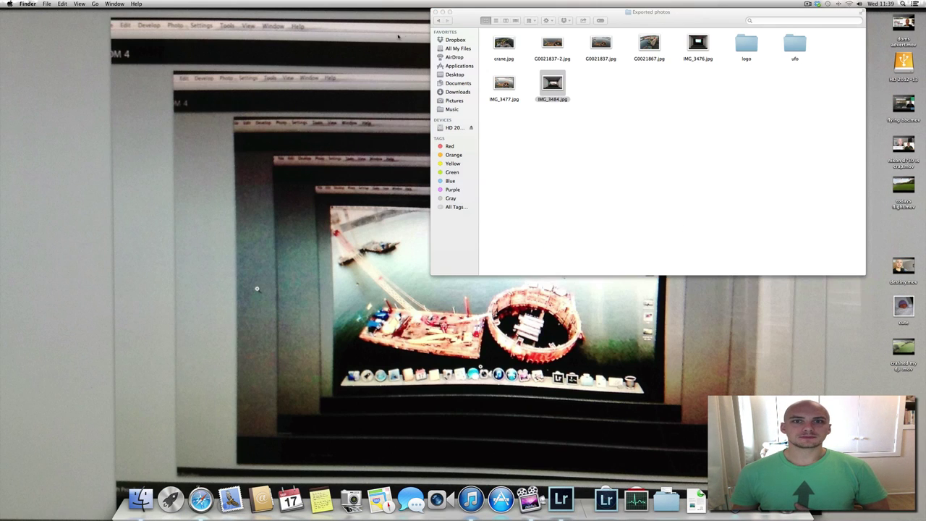
click(442, 13)
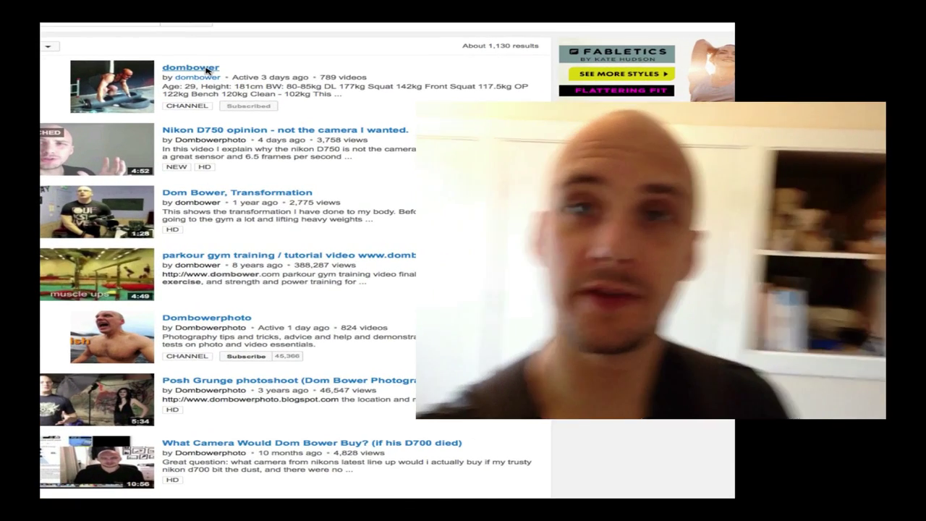
Open the first channel from the search results and scroll through its Videos tab uploads
click(207, 69)
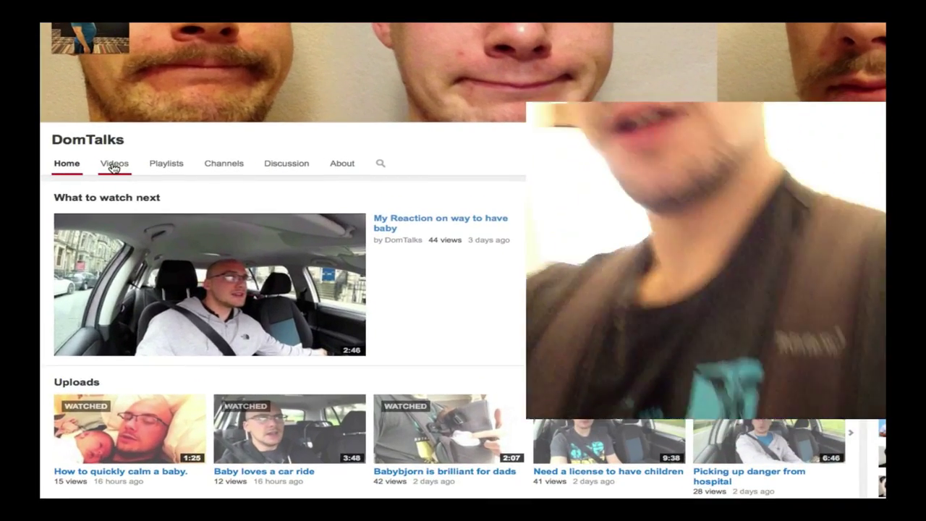
click(114, 164)
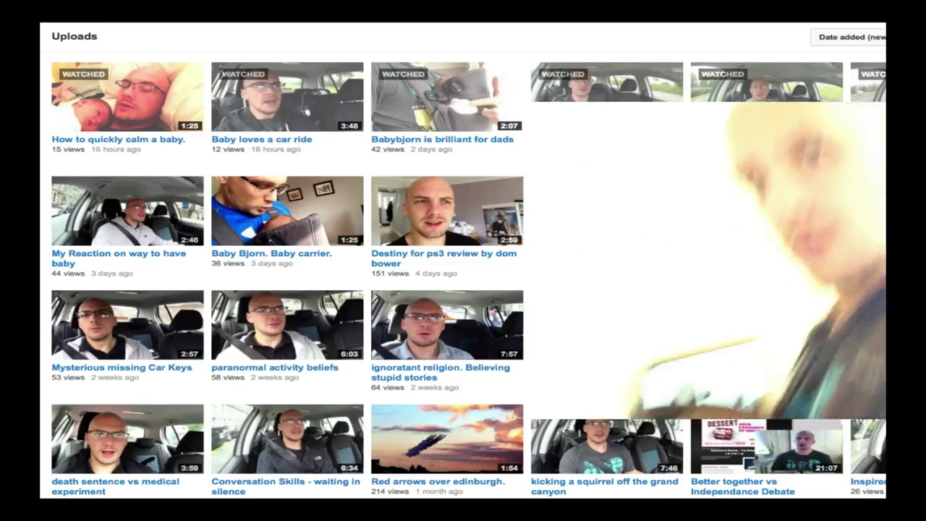
scroll(467, 294, down, 2)
scroll(283, 261, down, 1)
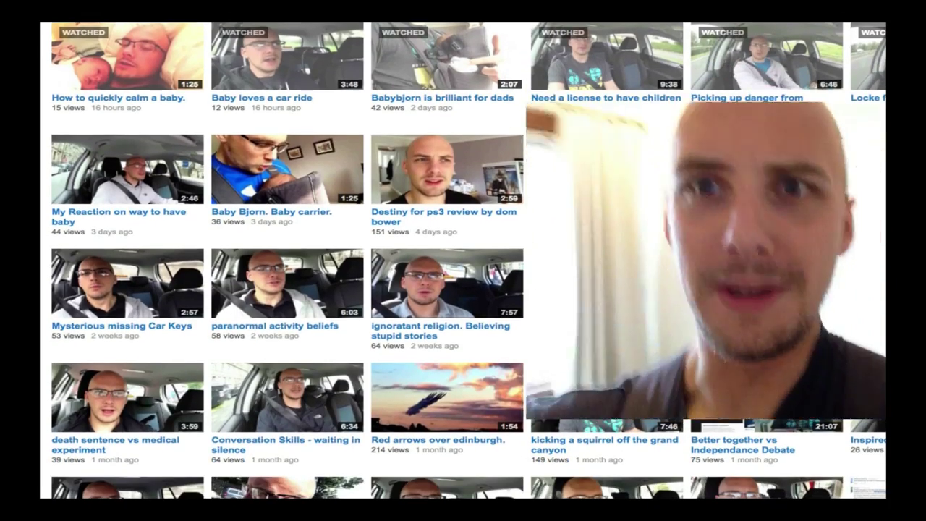
scroll(282, 260, up, 3)
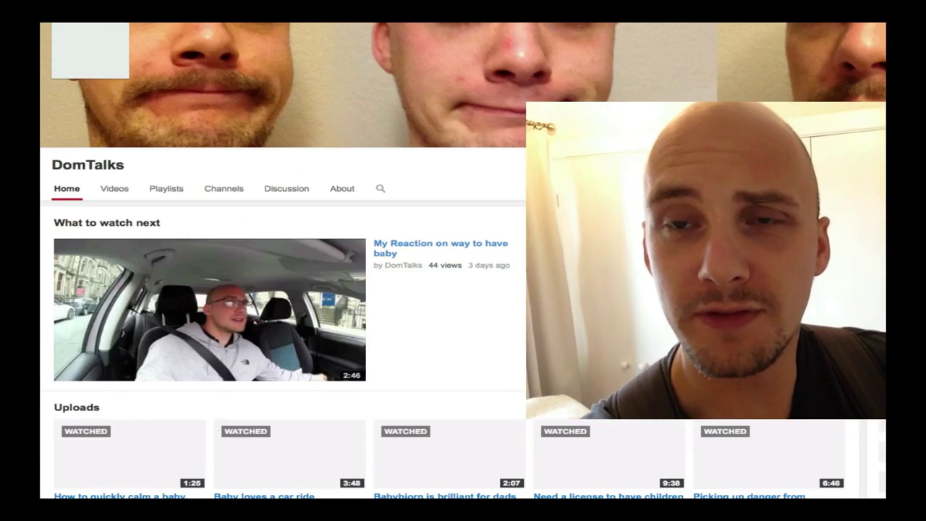
scroll(477, 269, down, 1)
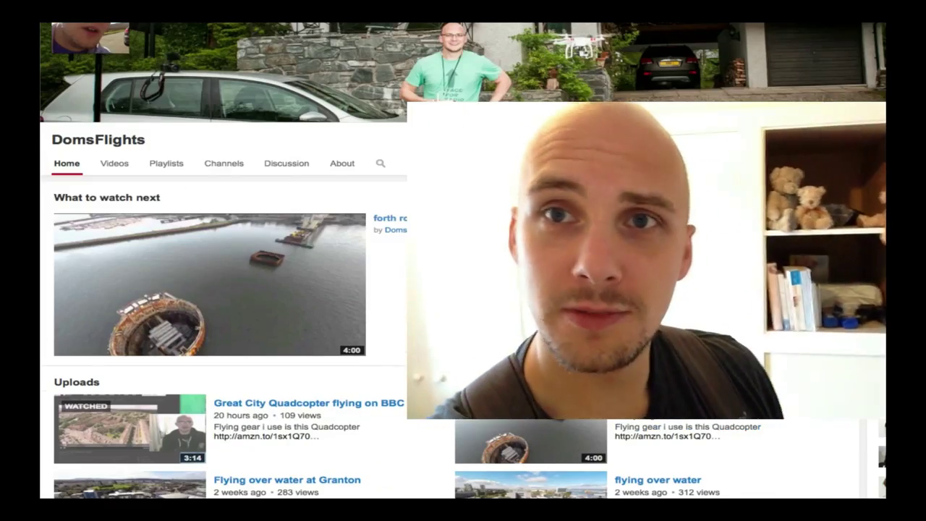
scroll(225, 289, down, 2)
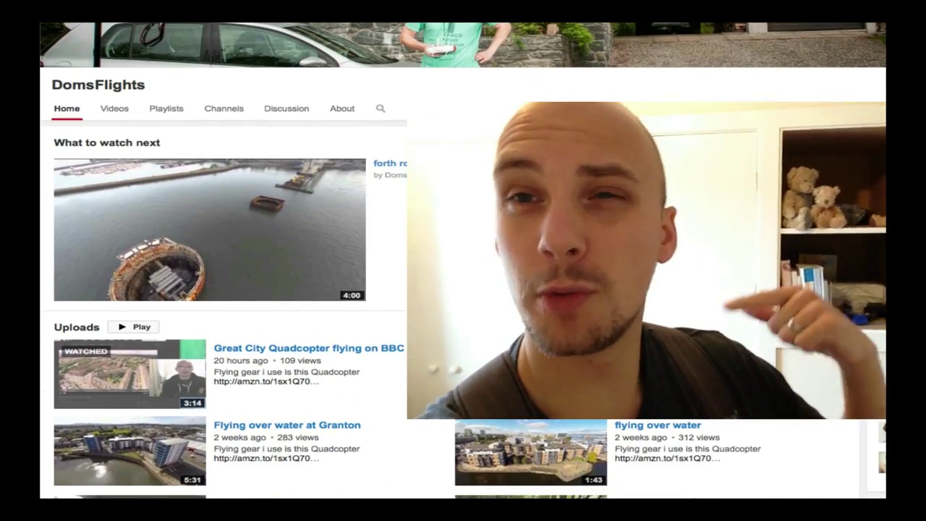
scroll(225, 289, down, 2)
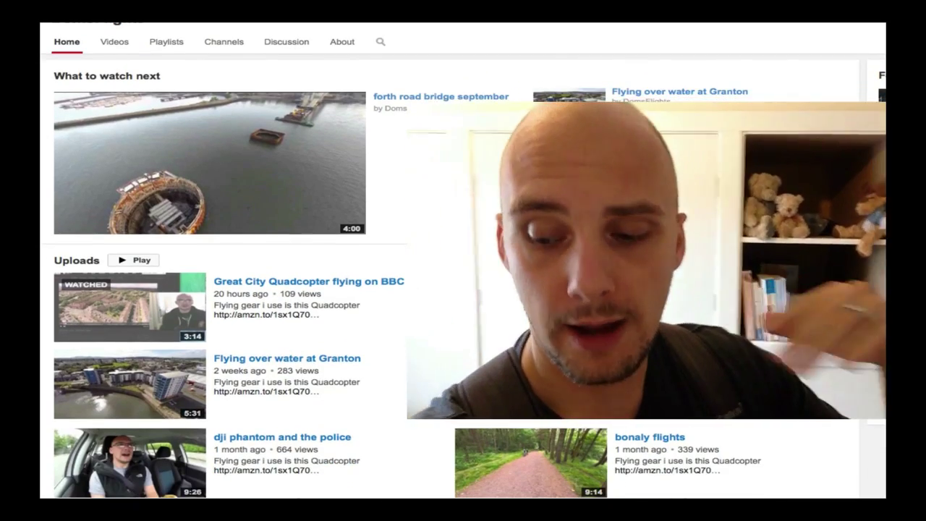